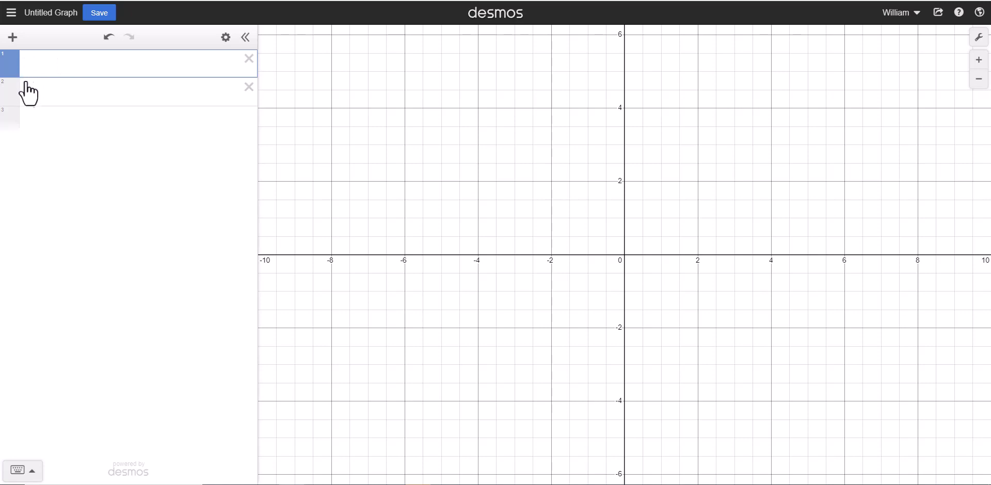
- Enter d=[9,7,11,7,4,10,6,2,0,7] as the first expression
{"action": "type", "text": "d=["}
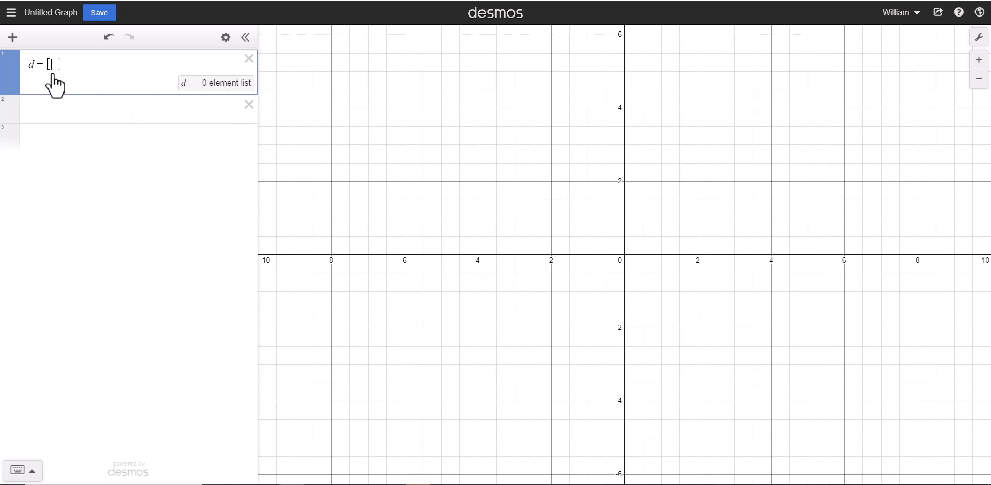
{"action": "type", "text": "9,7,"}
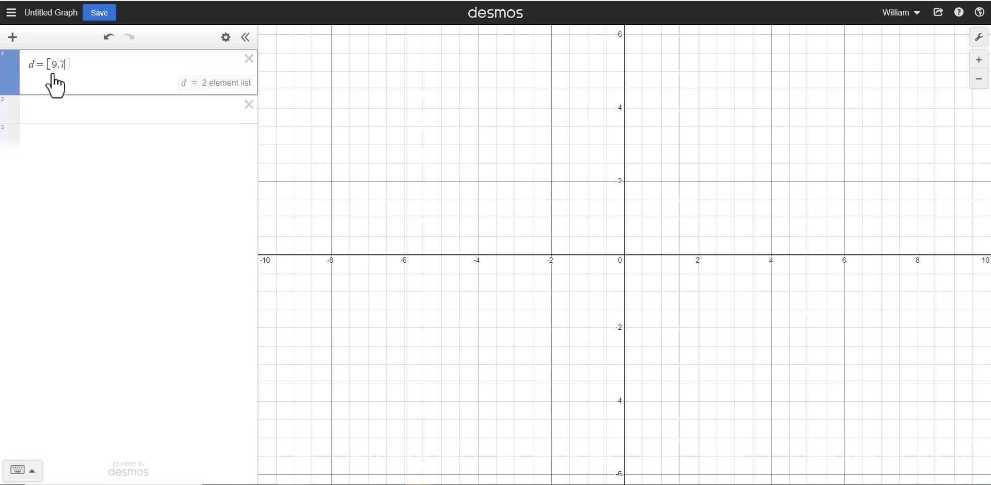
{"action": "type", "text": "11,7,4,"}
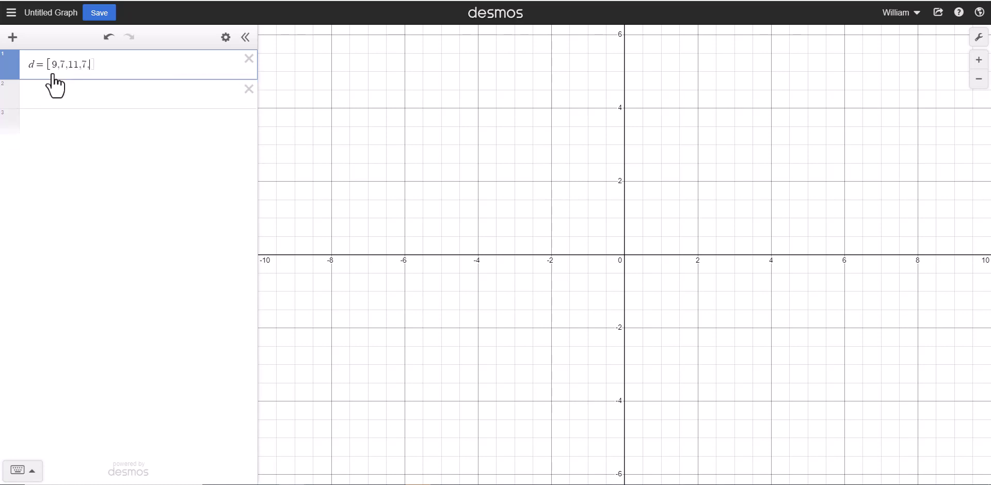
{"action": "type", "text": "10,6"}
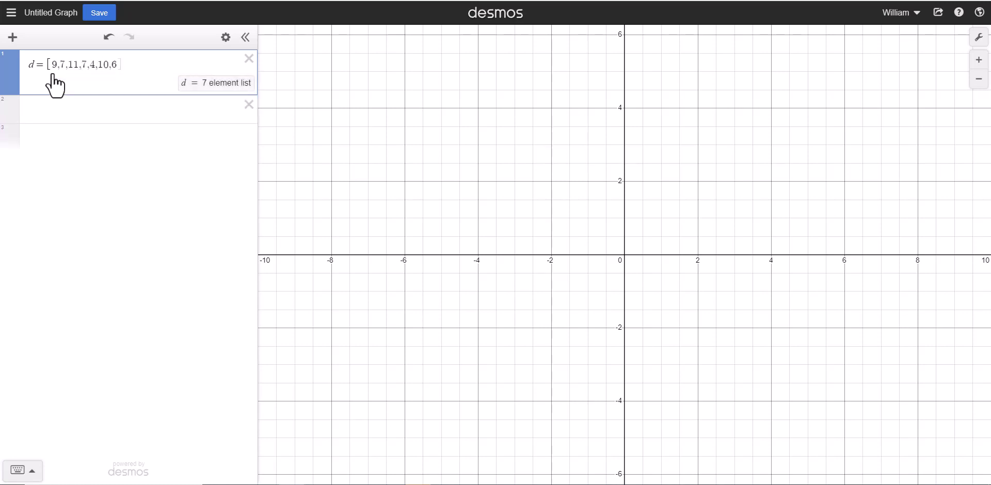
{"action": "type", "text": ",2,0,7"}
- Add min(d) and quartile(d,1) on lines 2 and 3, evaluating to 0 and 4
{"action": "left_click", "coordinate": [37, 113]}
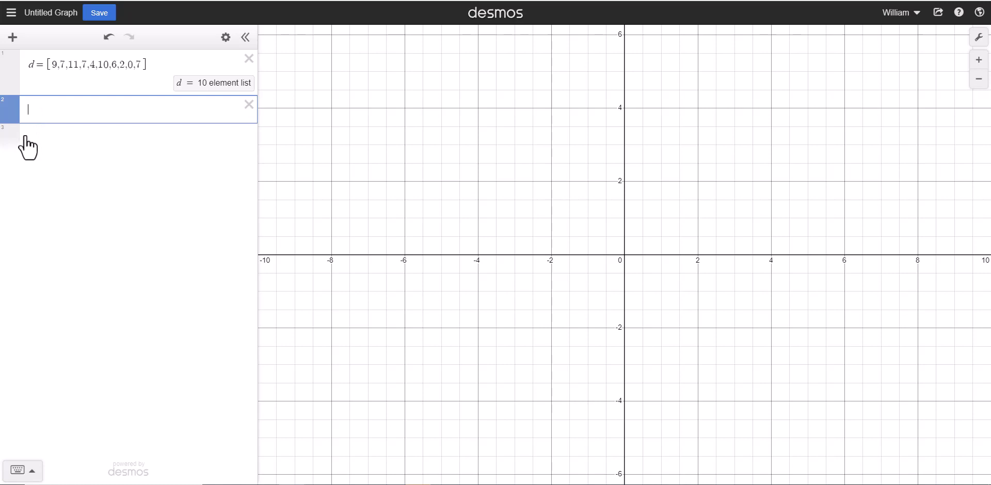
{"action": "type", "text": "min("}
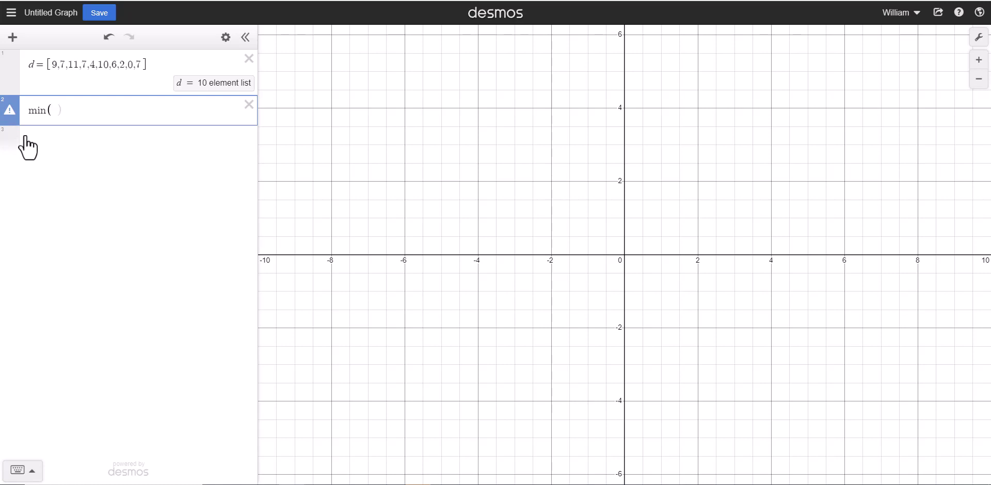
{"action": "type", "text": "d)"}
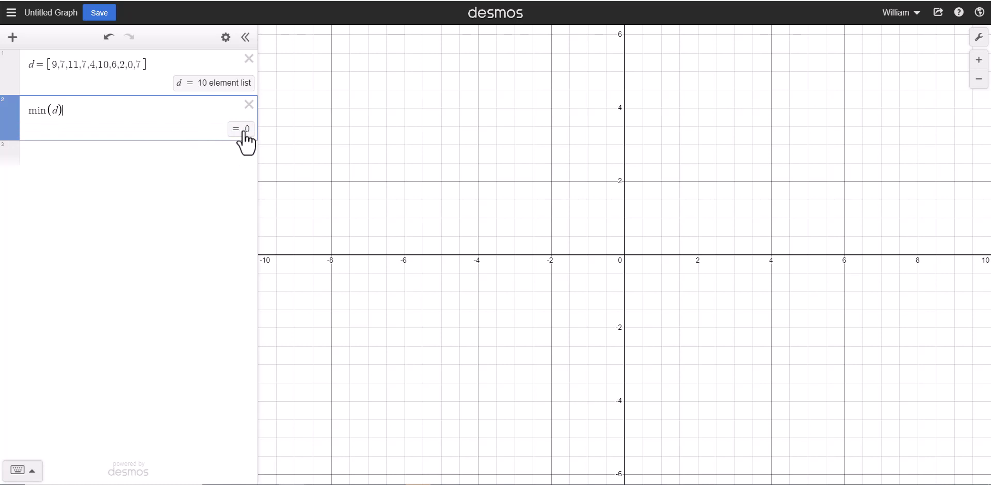
{"action": "left_click", "coordinate": [90, 155]}
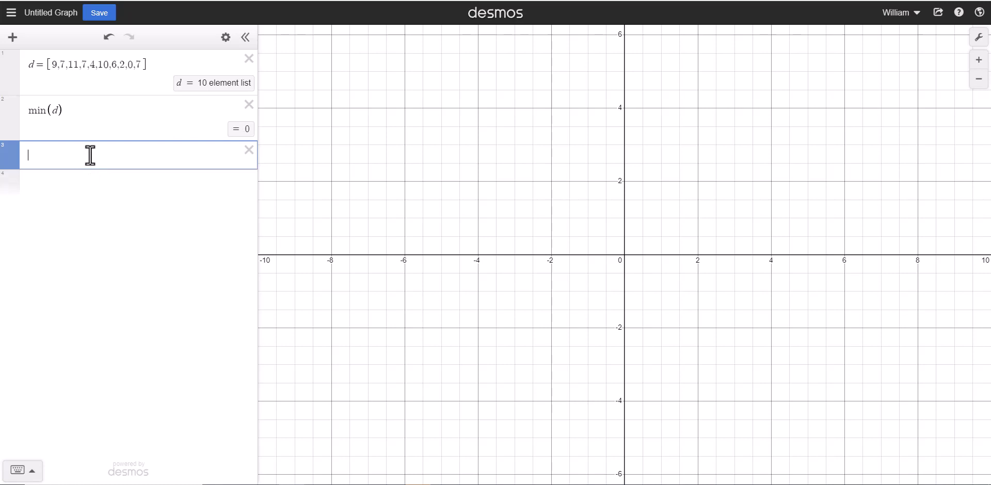
{"action": "type", "text": "quartile(1"}
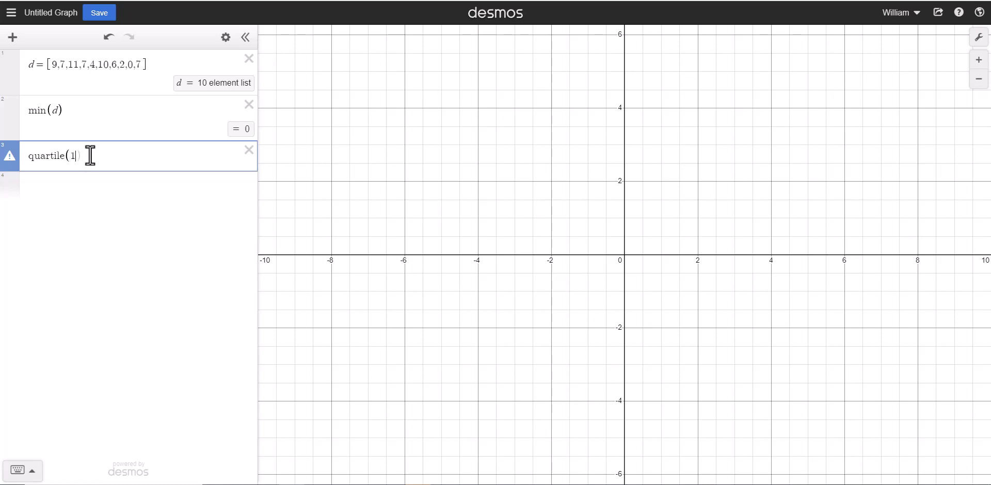
{"action": "type", "text": ")"}
{"action": "double_click", "coordinate": [73, 156]}
{"action": "left_click", "coordinate": [71, 160]}
{"action": "type", "text": "d,"}
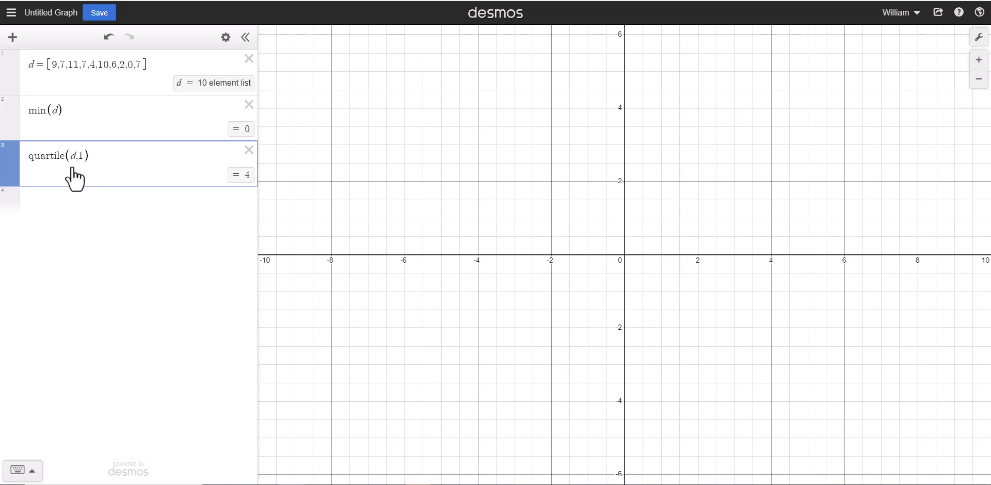
- Add median(d), quartile(d,3) and max(d) on new lines, giving 7, 9 and 11
{"action": "left_click", "coordinate": [31, 204]}
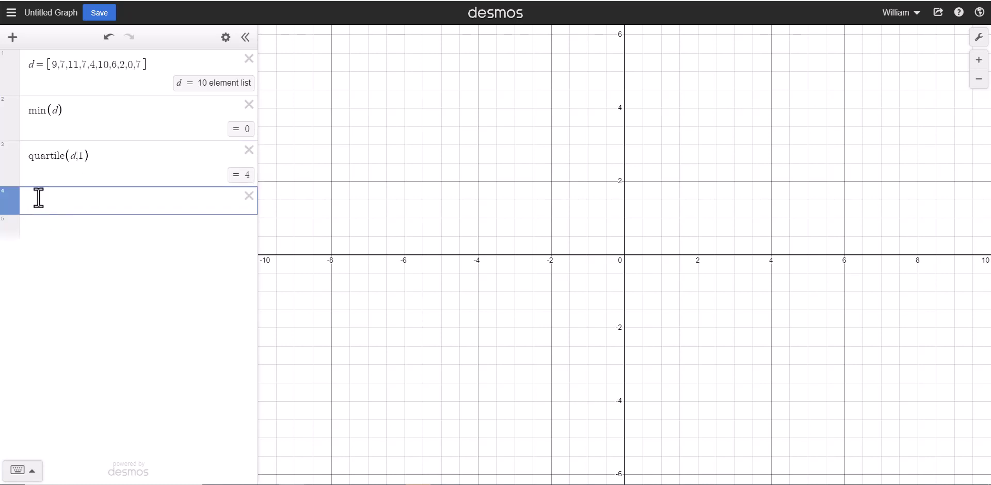
{"action": "type", "text": "median(d)"}
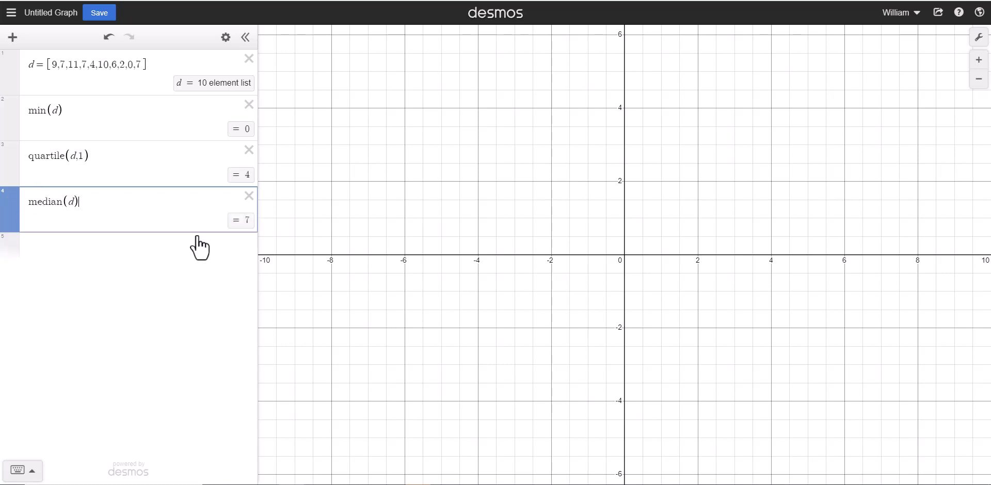
{"action": "left_click", "coordinate": [53, 250]}
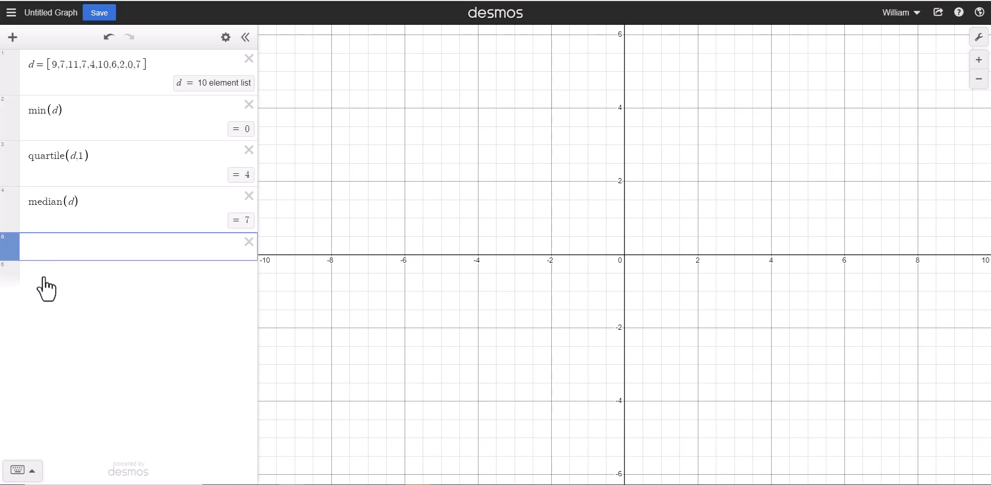
{"action": "type", "text": "quartile(d"}
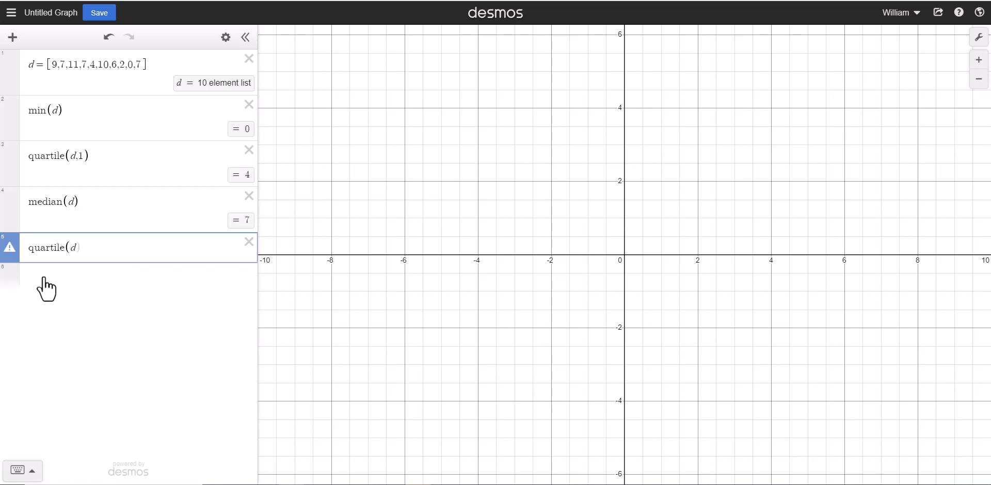
{"action": "type", "text": ",3"}
{"action": "key", "text": "Right"}
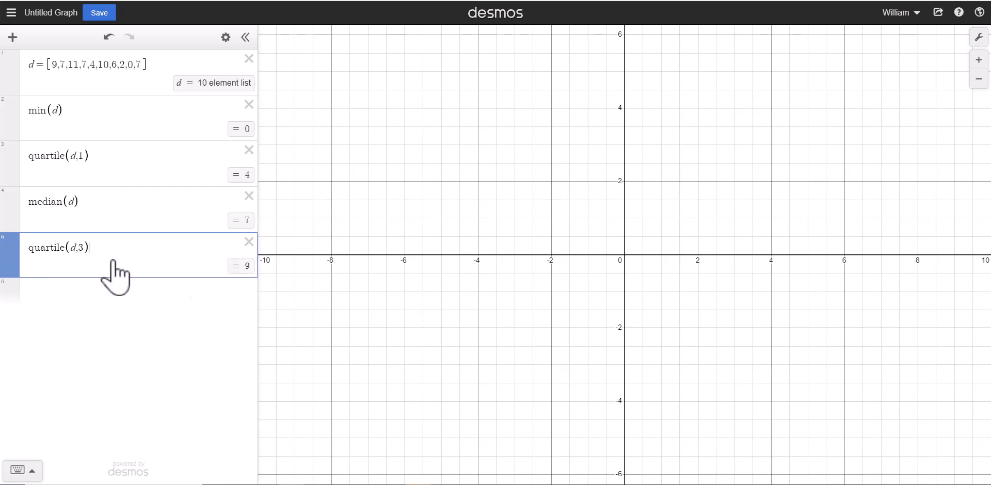
{"action": "left_click", "coordinate": [62, 302]}
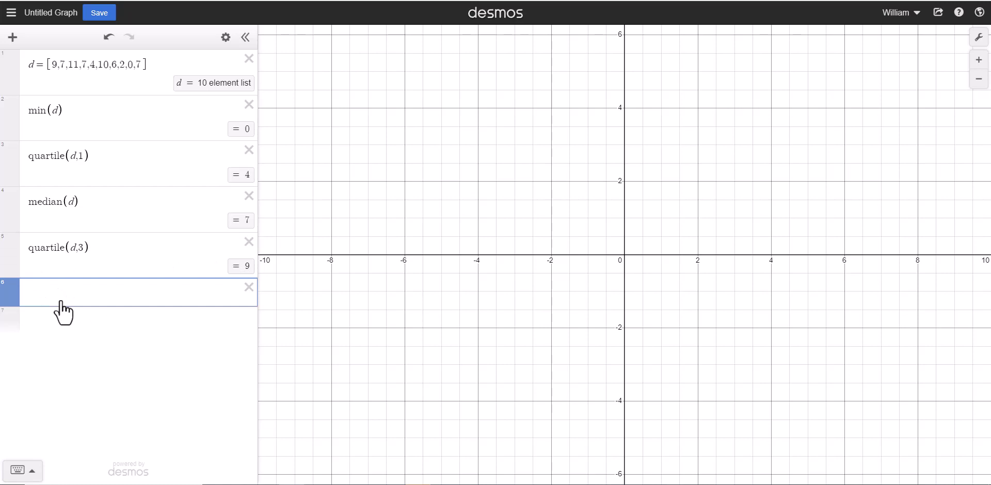
{"action": "type", "text": "max(d)"}
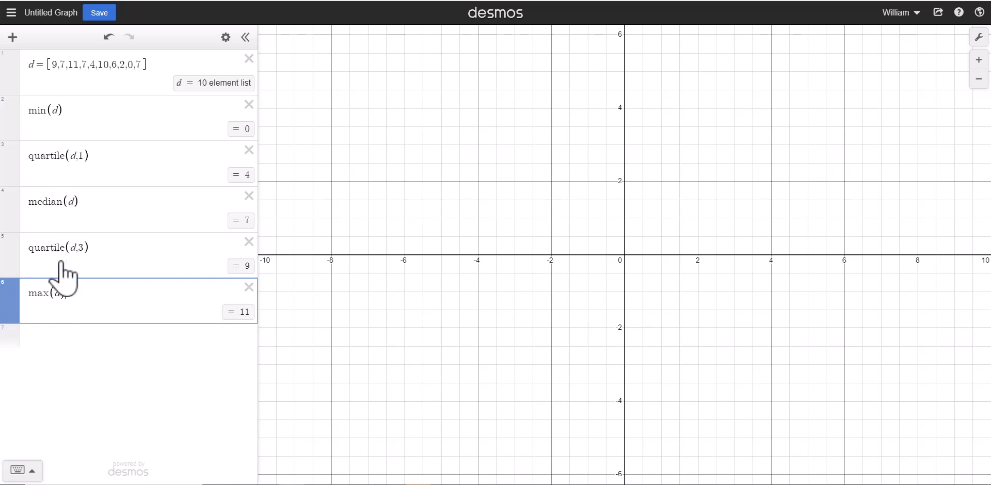
- Enter boxplot(d) on line 7 and zoom-fit the view to the box plot
{"action": "left_click", "coordinate": [57, 351]}
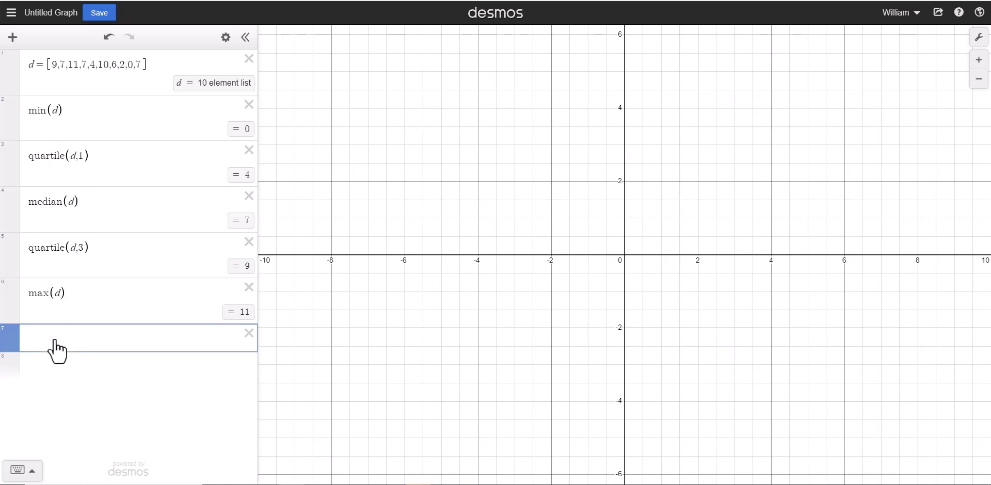
{"action": "type", "text": "boxplot(d)"}
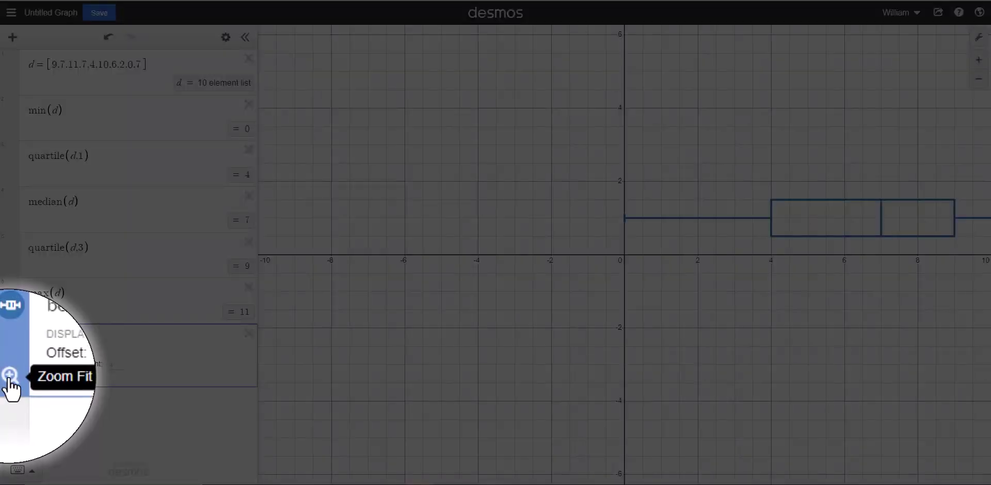
{"action": "left_click", "coordinate": [10, 376]}
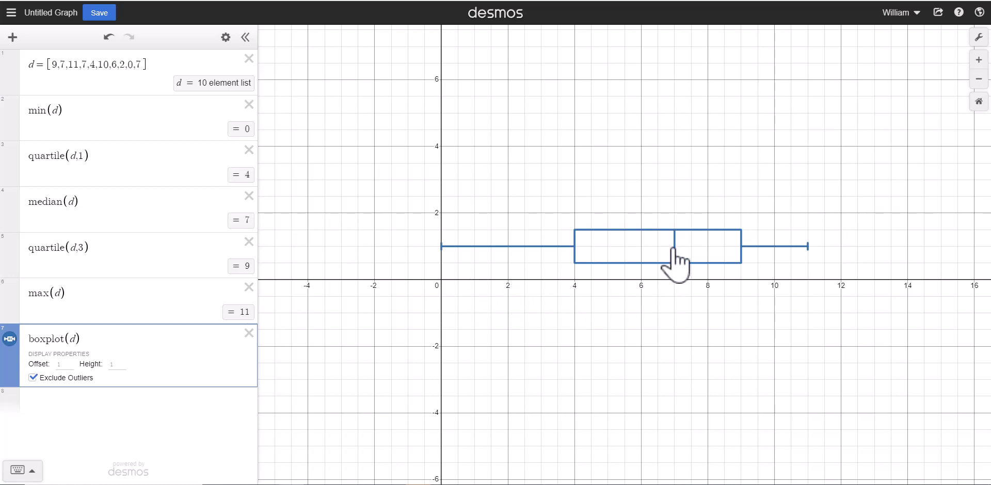
- In Graph Settings, set the x-axis step to 1 and turn off the grid
{"action": "left_click", "coordinate": [981, 43]}
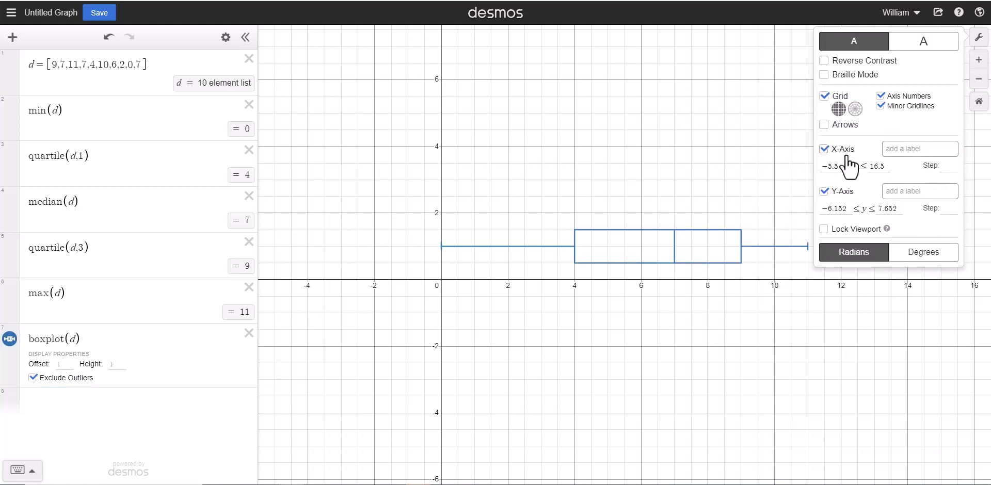
{"action": "left_click", "coordinate": [945, 166]}
{"action": "type", "text": "1"}
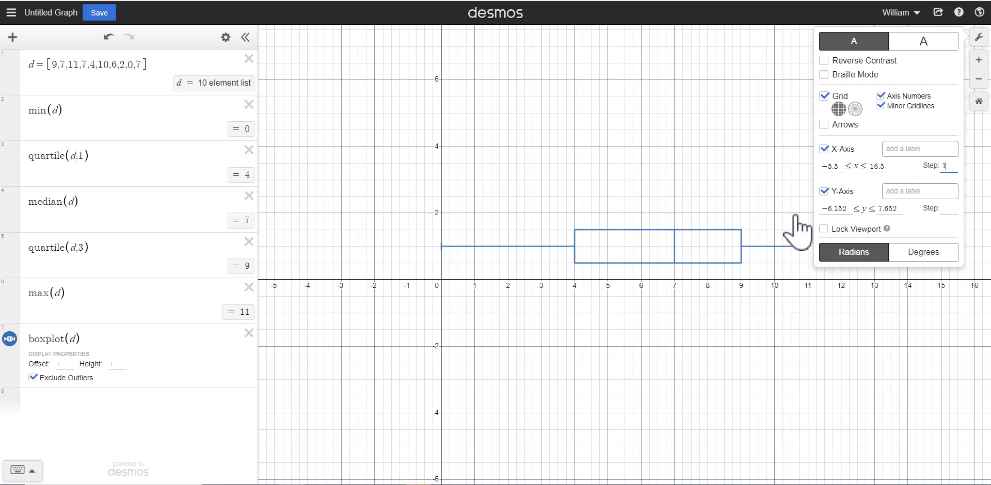
{"action": "left_click", "coordinate": [824, 96]}
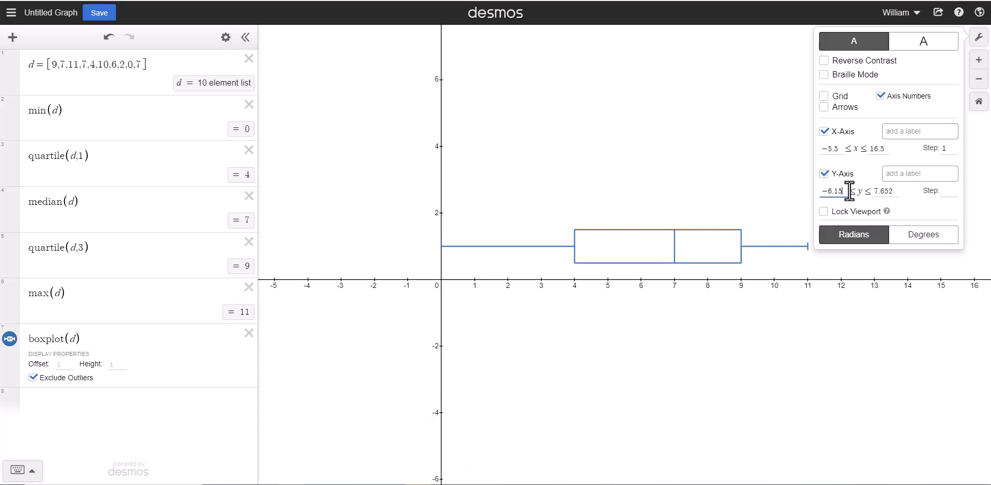
- Set the y-axis range to -1 ≤ y ≤ 3 and close Graph Settings
{"action": "key", "text": "BackSpace"}
{"action": "key", "text": "BackSpace"}
{"action": "key", "text": "BackSpace"}
{"action": "type", "text": "1"}
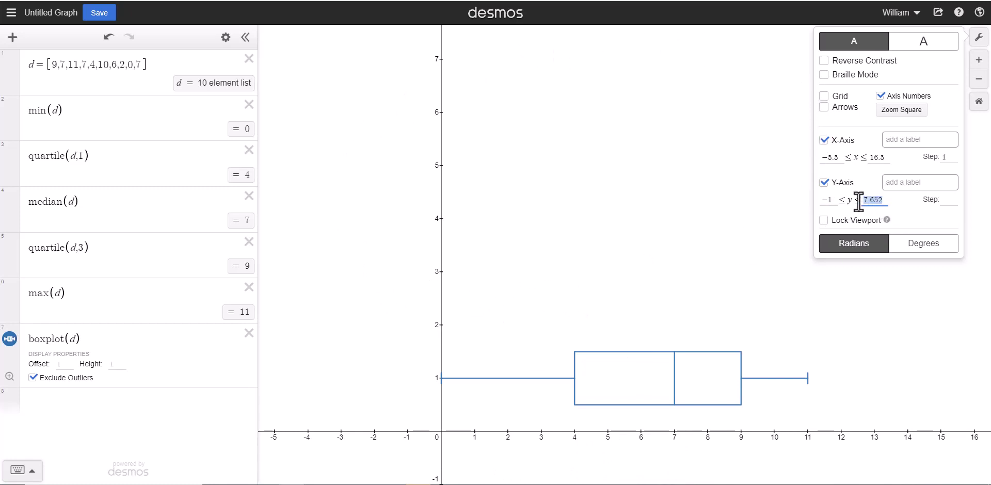
{"action": "type", "text": "3"}
{"action": "left_click", "coordinate": [652, 138]}
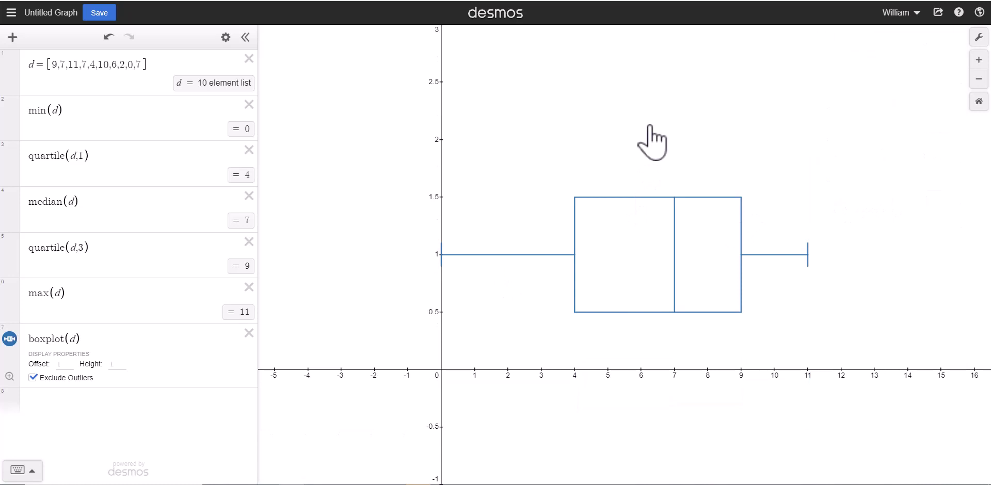